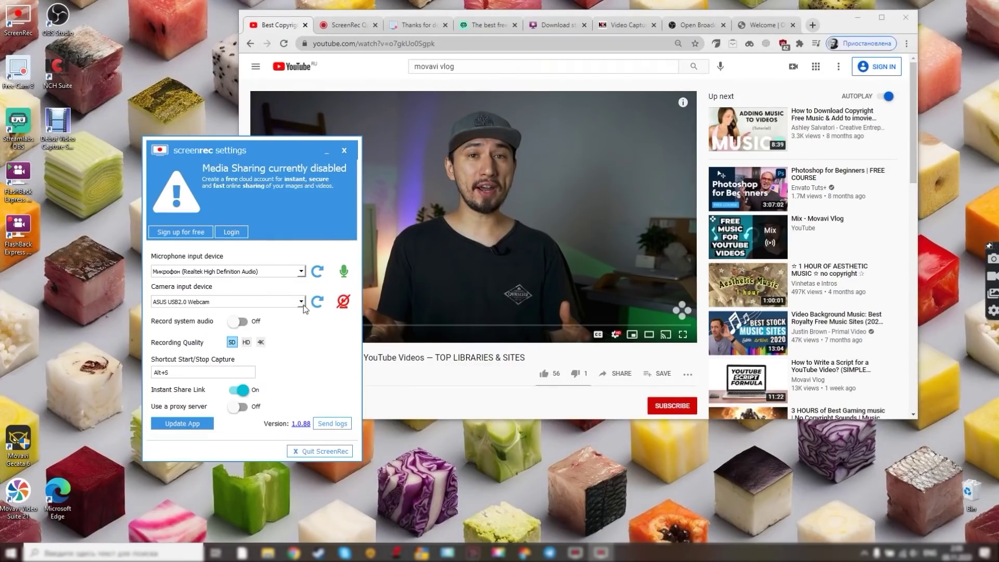
# Check the Camera dropdown in ScreenRec settings for available webcam input devices.
pyautogui.click(302, 301)
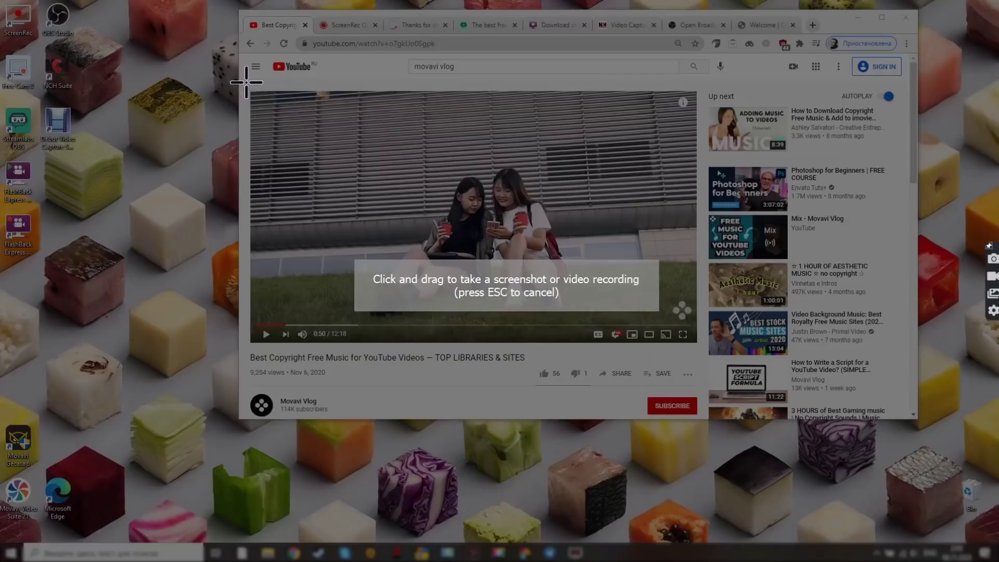
# Screenshot the YouTube player area, then record a larger area around it while the video plays.
pyautogui.moveTo(246, 82)
pyautogui.mouseDown()
pyautogui.moveTo(602, 269)
pyautogui.moveTo(704, 349)
pyautogui.mouseUp()
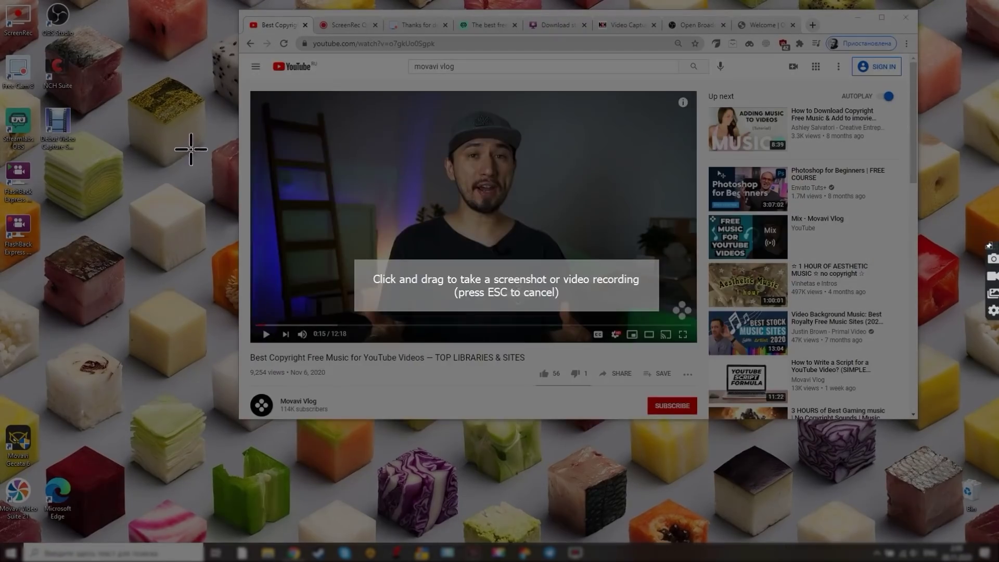
pyautogui.moveTo(190, 149); pyautogui.dragTo(725, 379)
pyautogui.click(555, 257)
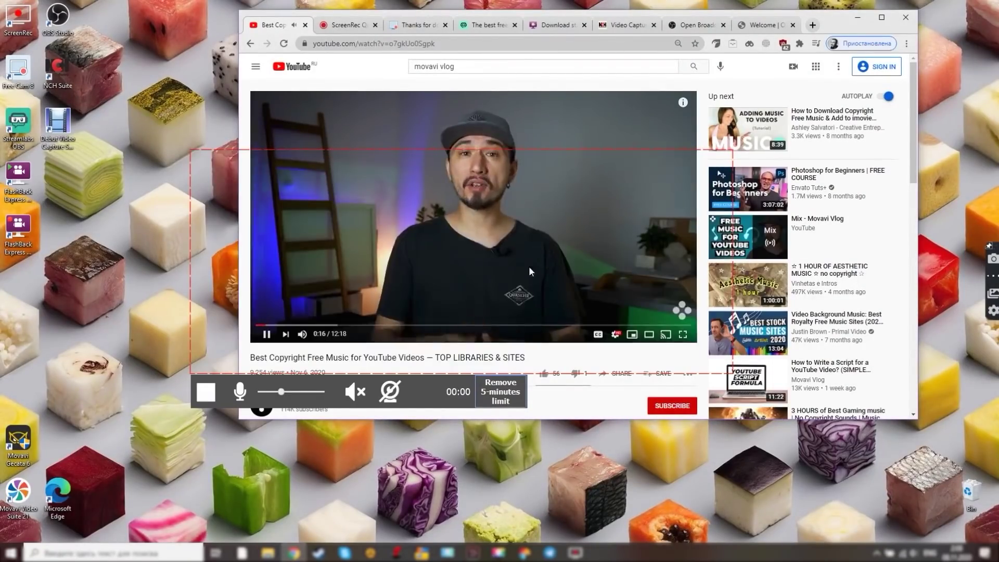
# Stop the recording with system sound left off, and move the clip player aside.
pyautogui.click(361, 392)
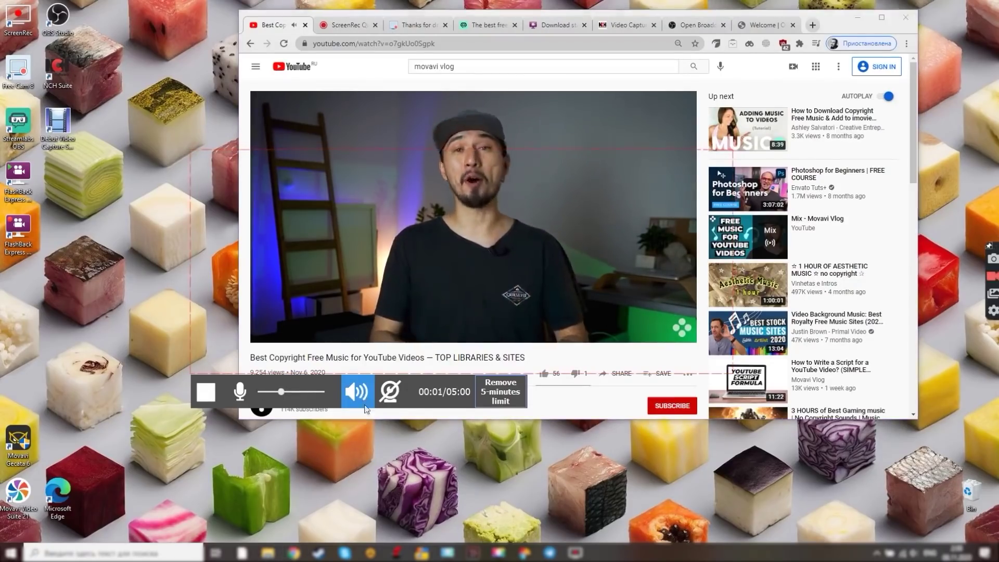
pyautogui.click(363, 400)
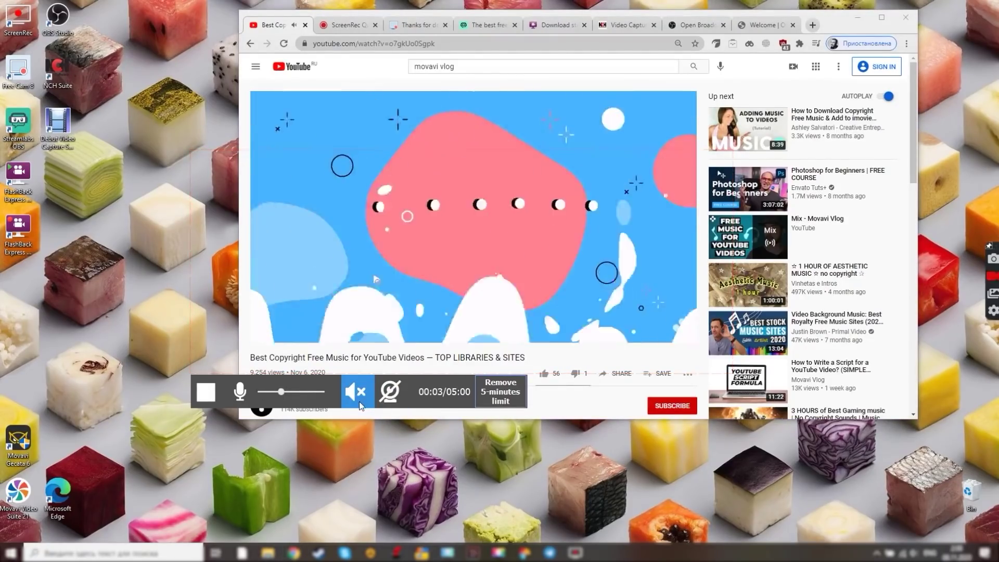
pyautogui.click(205, 392)
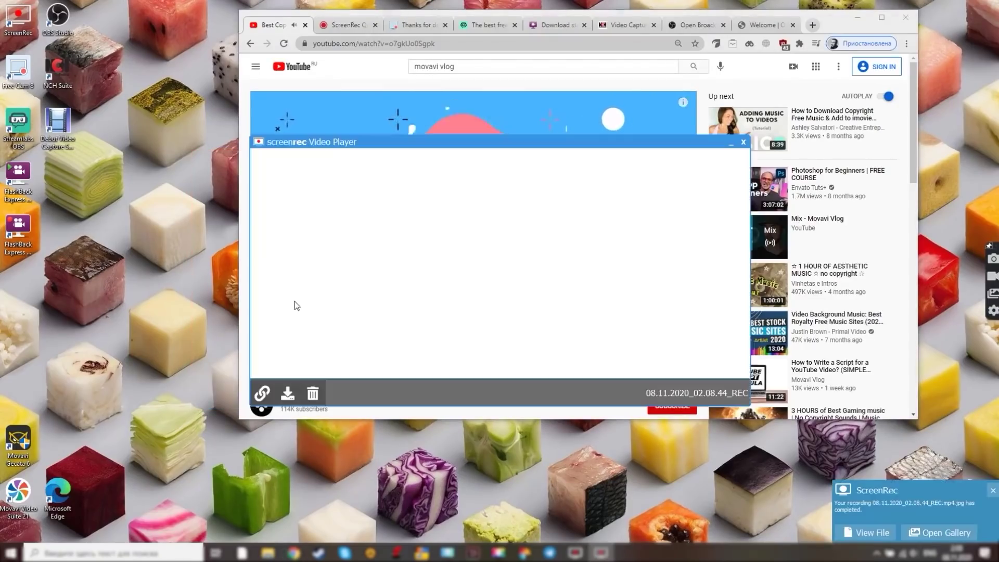
pyautogui.moveTo(456, 144); pyautogui.dragTo(427, 87)
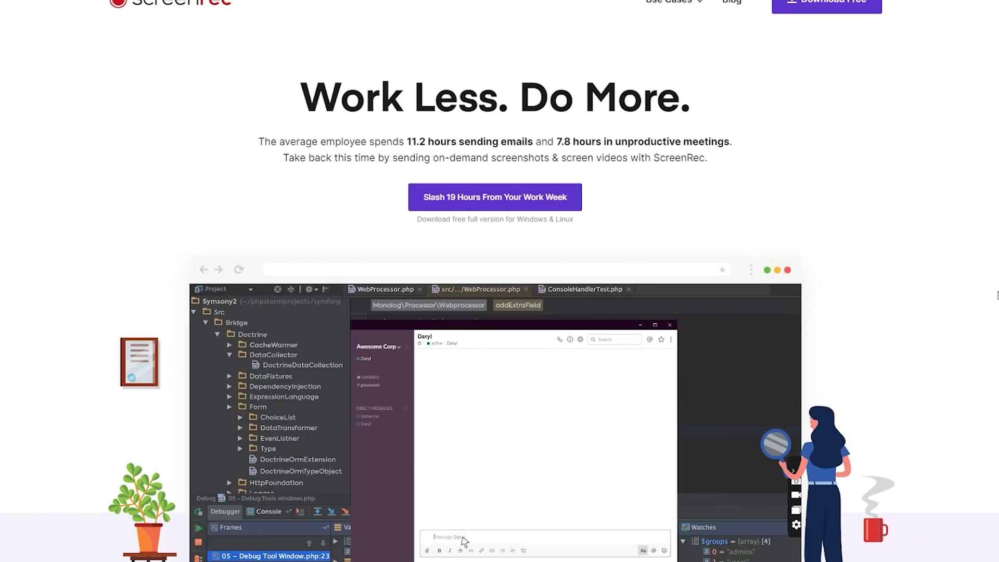
# Scroll the ScreenRec homepage down to the Windows, Linux OS and Mac OS download options.
pyautogui.scroll(-10, 997, 296)
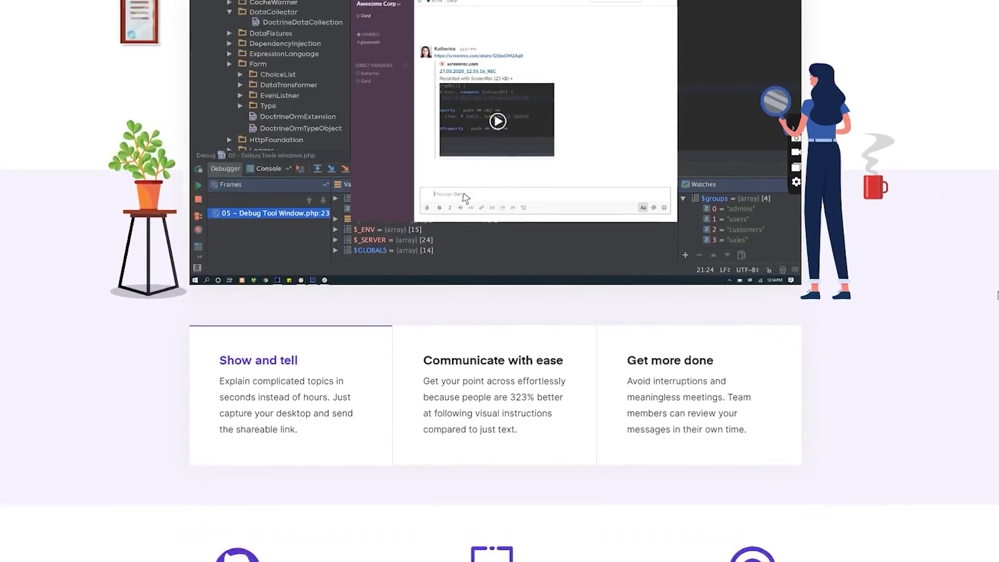
pyautogui.scroll(-7, 997, 295)
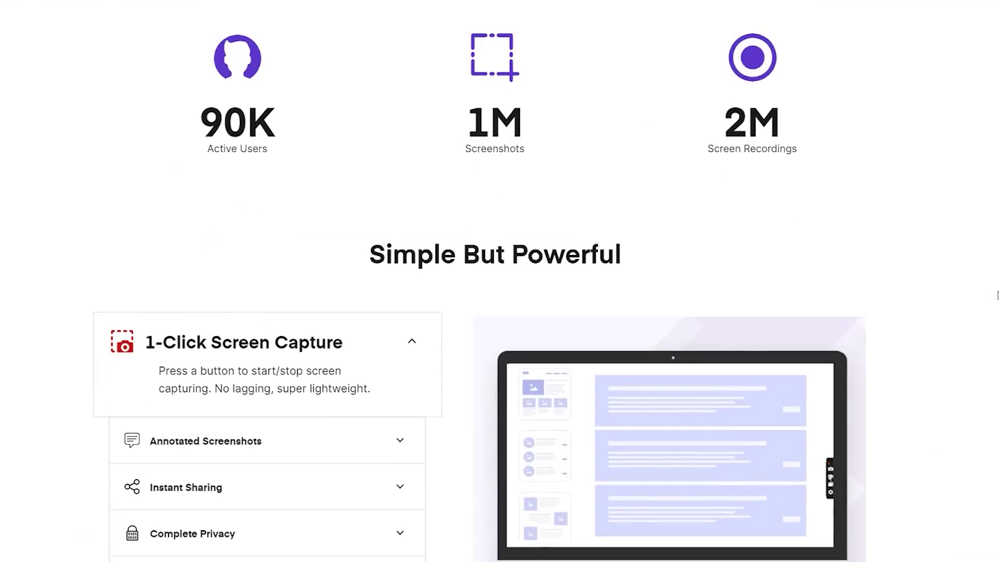
pyautogui.scroll(-4, 997, 296)
pyautogui.scroll(-6, 997, 296)
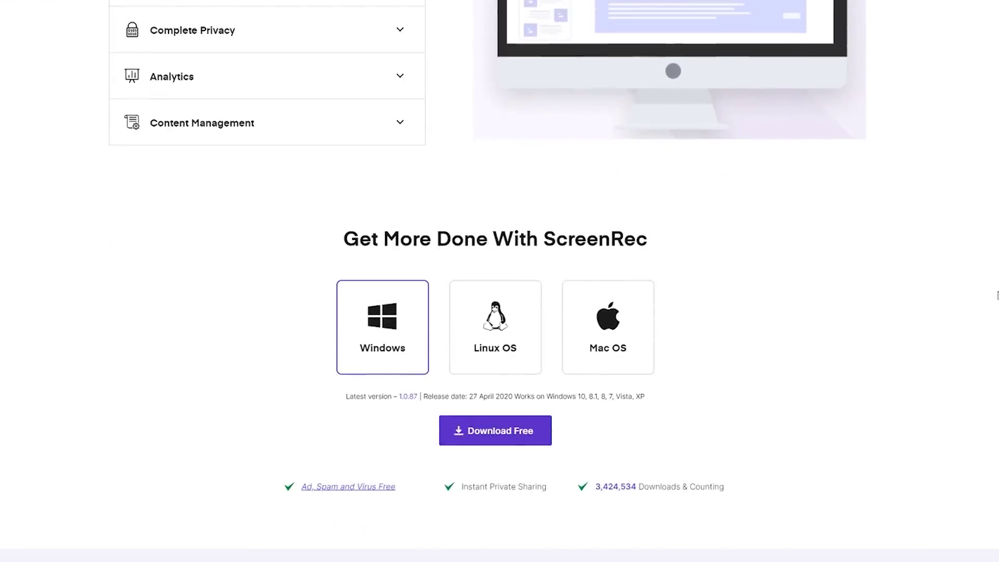
pyautogui.scroll(-6, 997, 296)
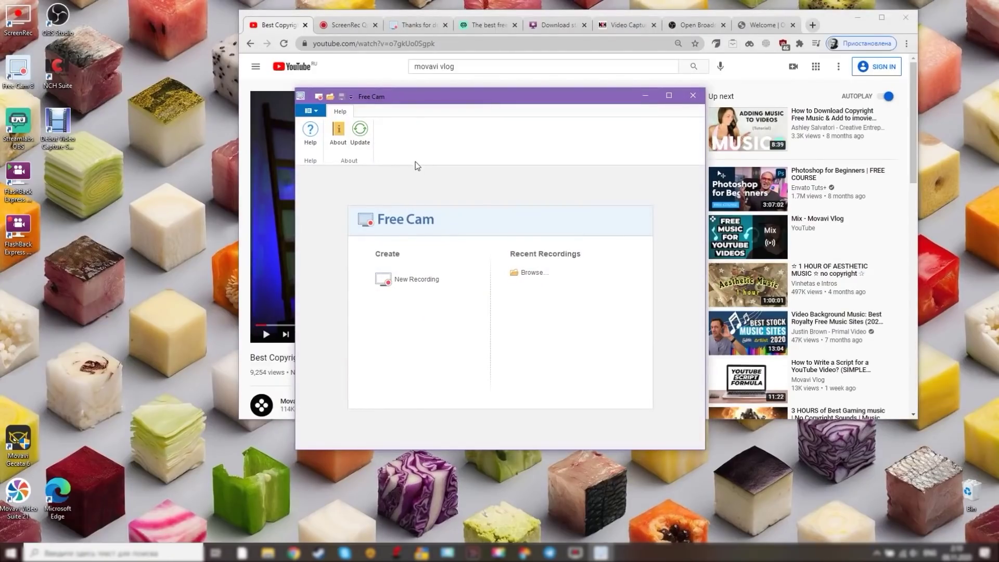
# Record five seconds of the YouTube page with the Free Cam frame over Chrome, then choose Save as Video.
pyautogui.click(417, 279)
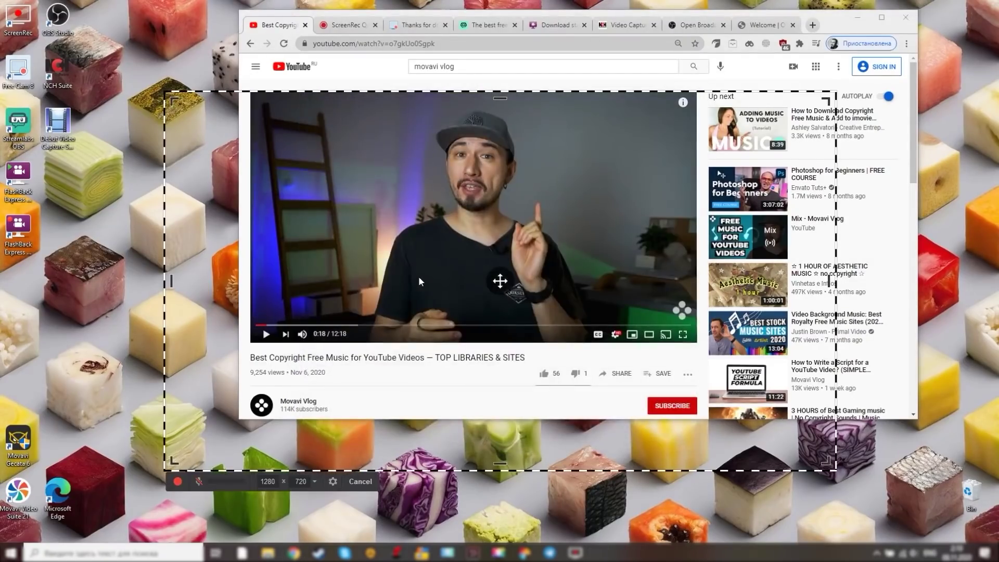
pyautogui.moveTo(501, 281); pyautogui.dragTo(578, 202)
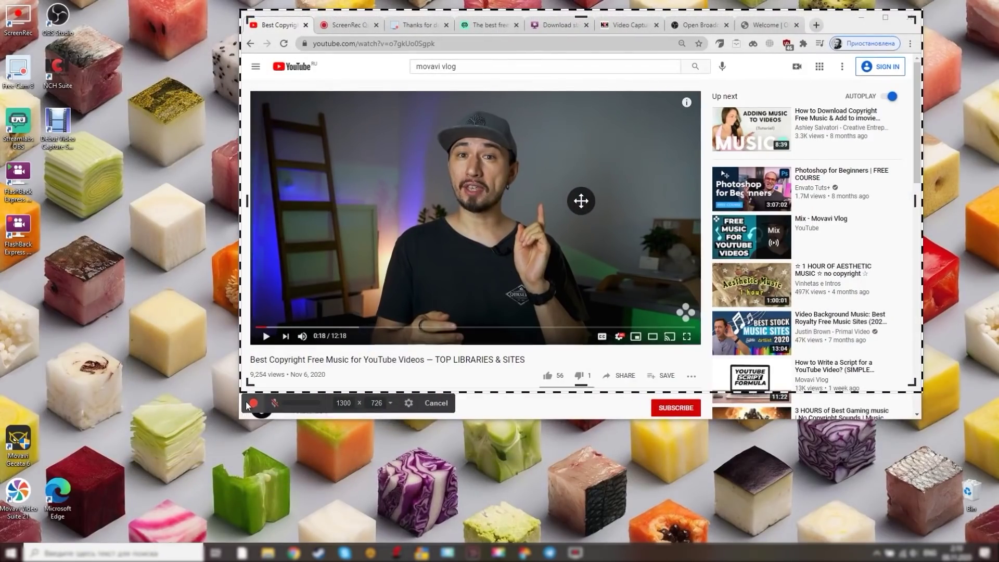
pyautogui.click(392, 401)
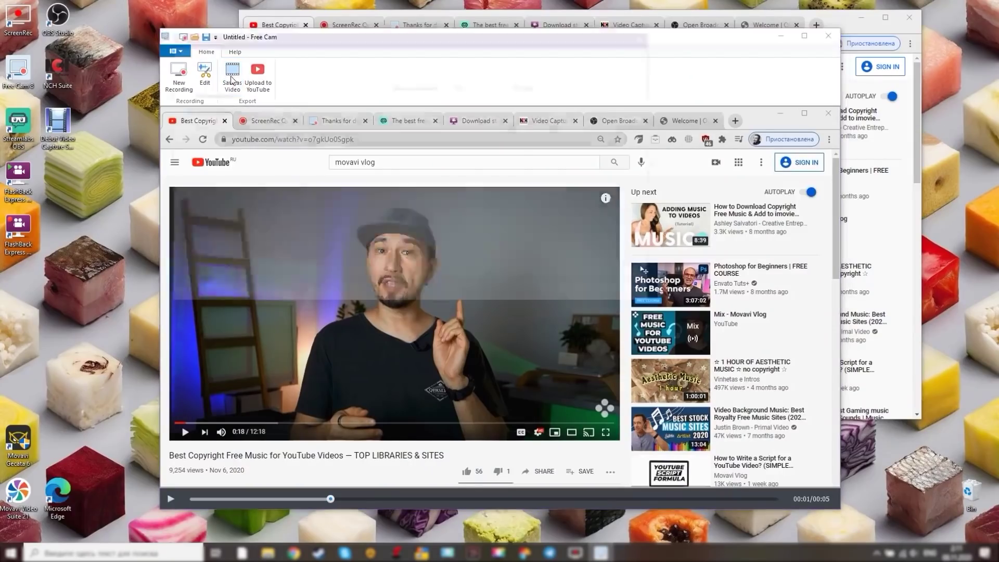
pyautogui.click(232, 81)
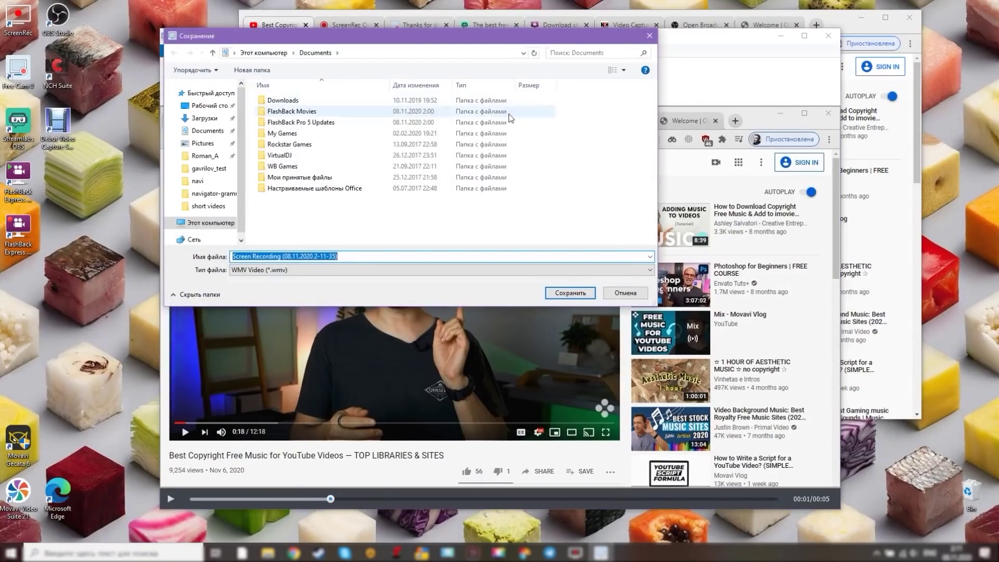
# Save the WMV video under its default name in the Documents folder.
pyautogui.click(573, 293)
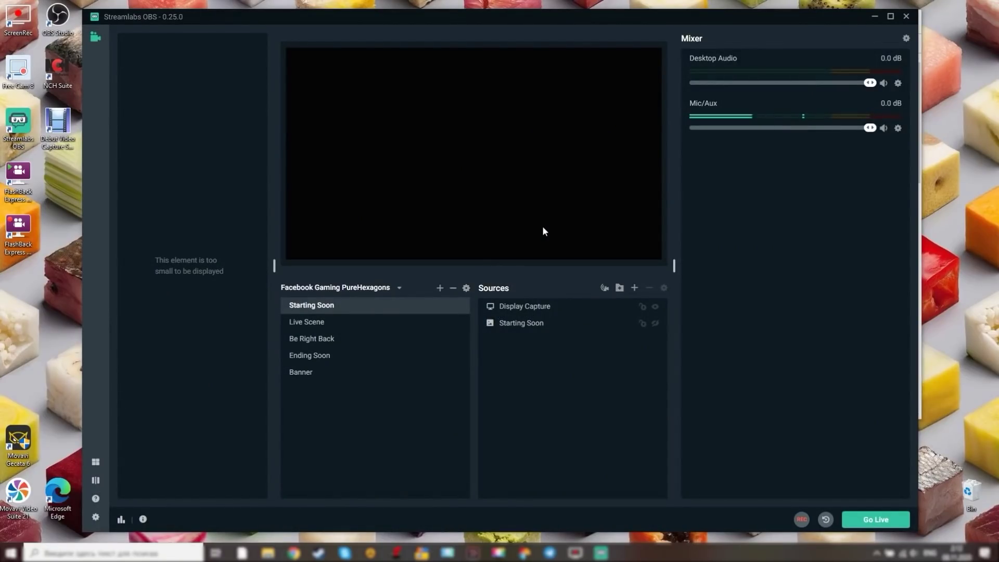
# Set the Stream service to YouTube / YouTube Gaming and close the settings.
pyautogui.click(97, 516)
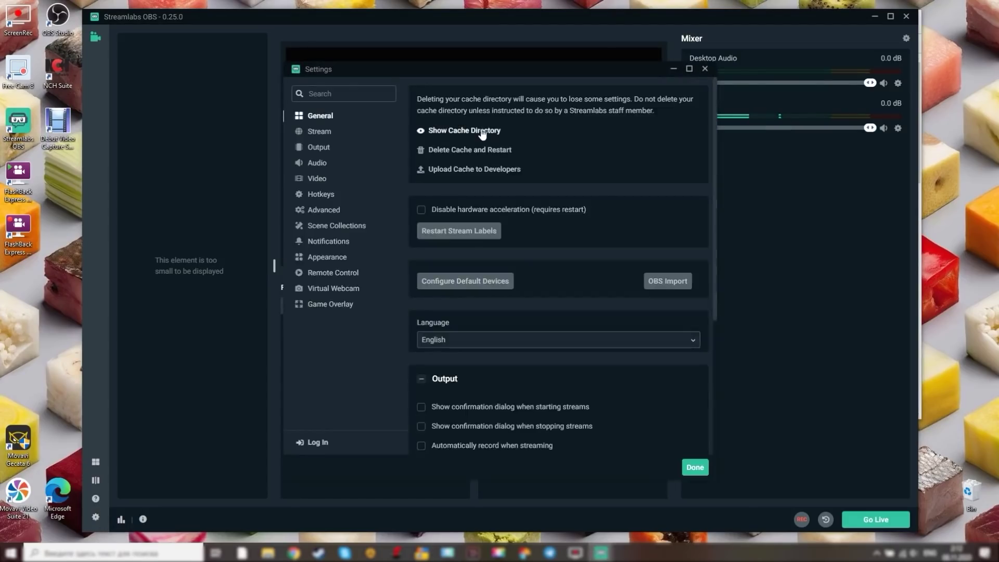
pyautogui.click(322, 133)
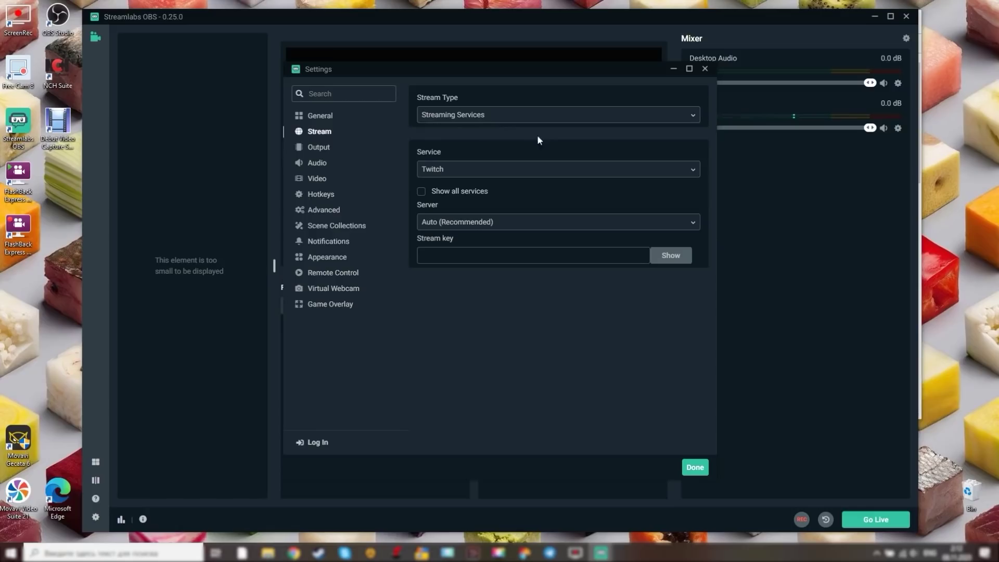
pyautogui.click(697, 170)
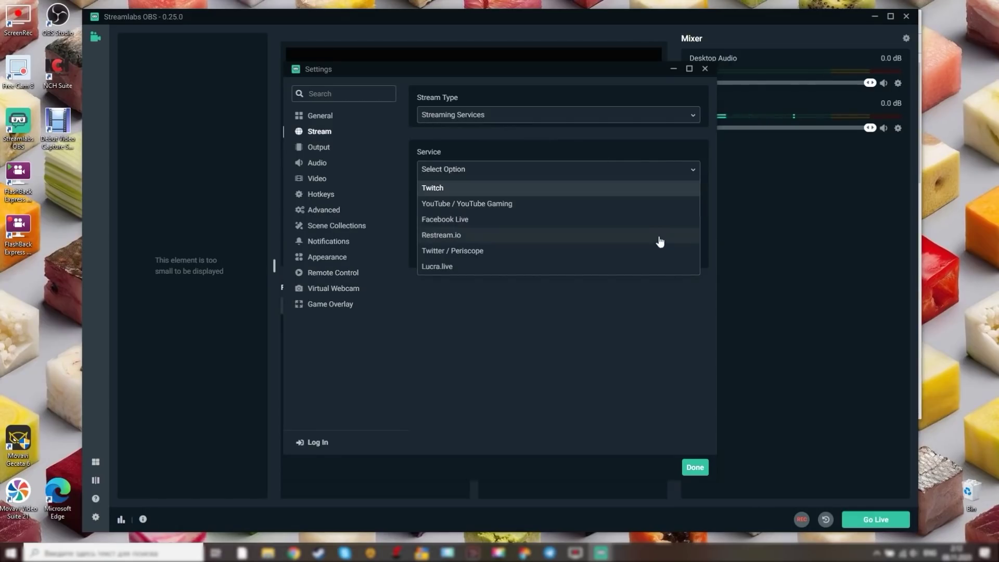
pyautogui.click(657, 206)
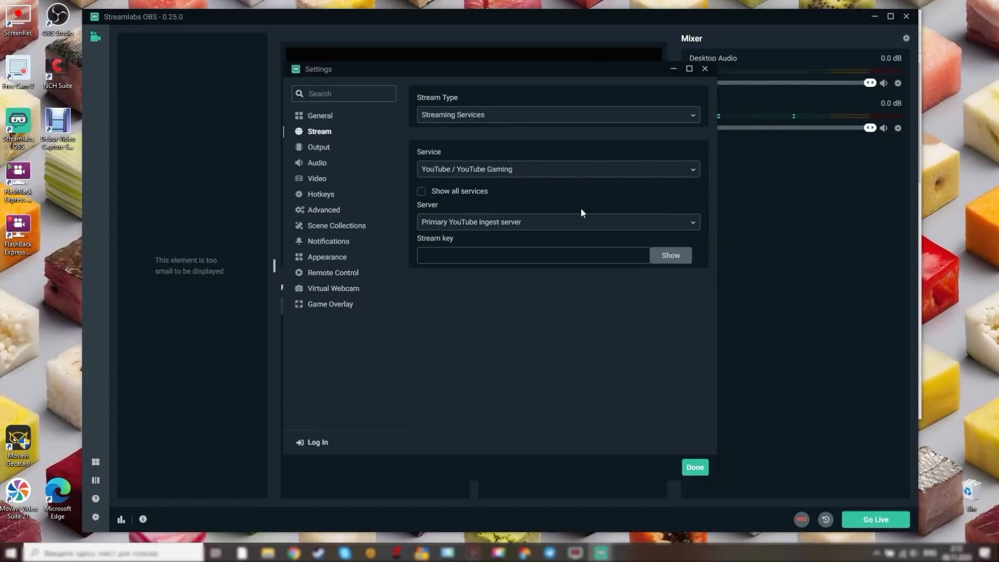
pyautogui.click(694, 466)
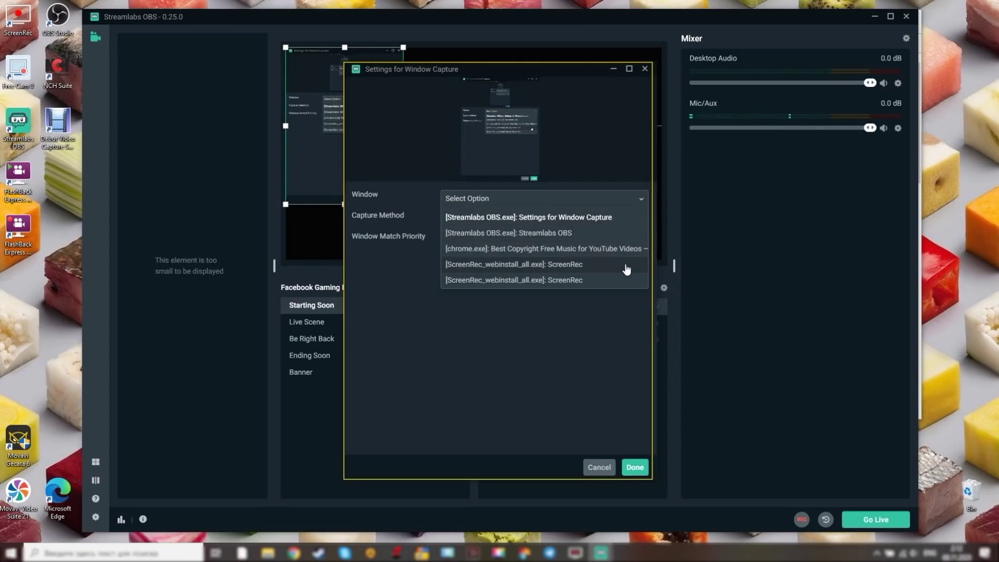
# Point the Window Capture source at the chrome.exe YouTube window and add it to the scene.
pyautogui.click(625, 234)
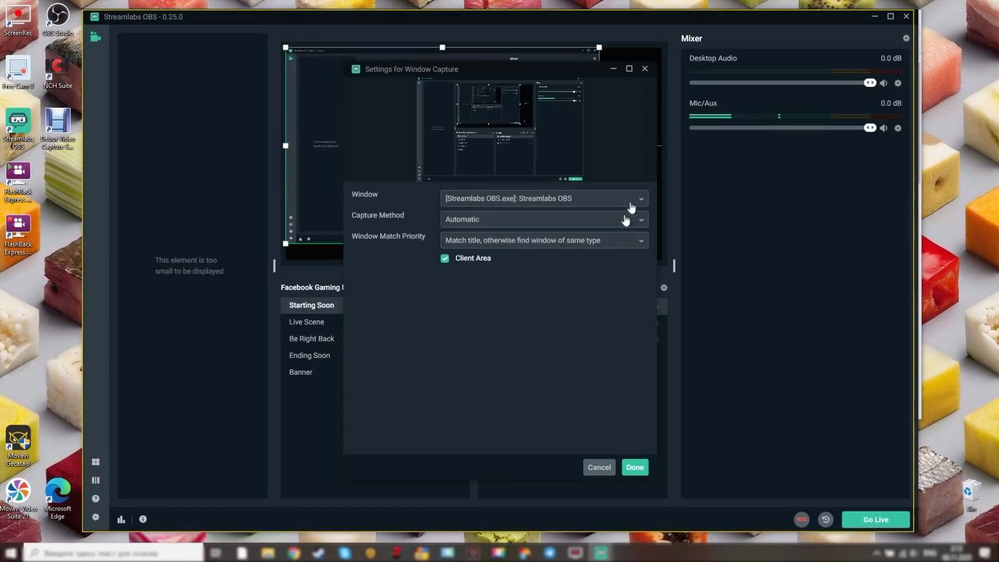
pyautogui.click(636, 204)
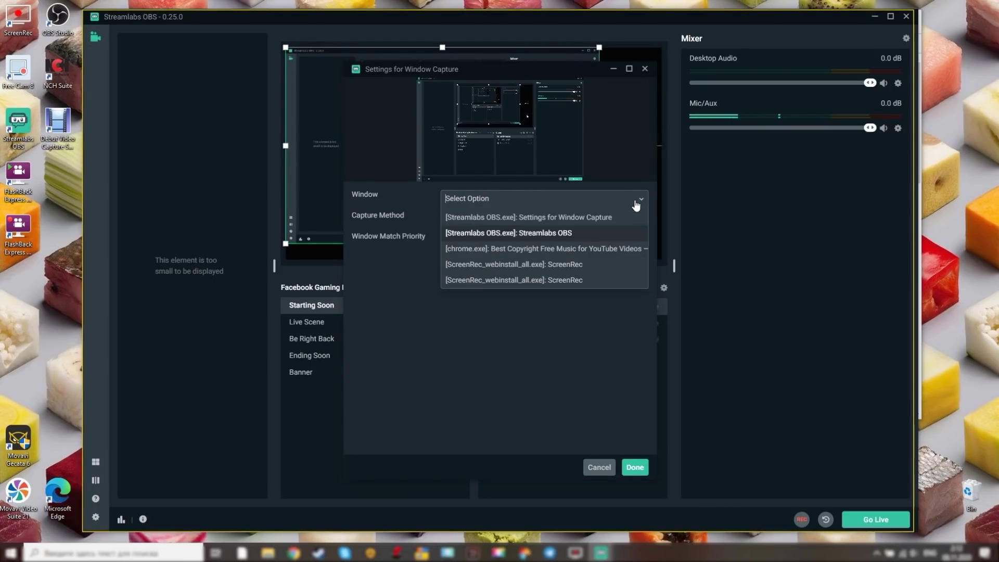
pyautogui.click(631, 250)
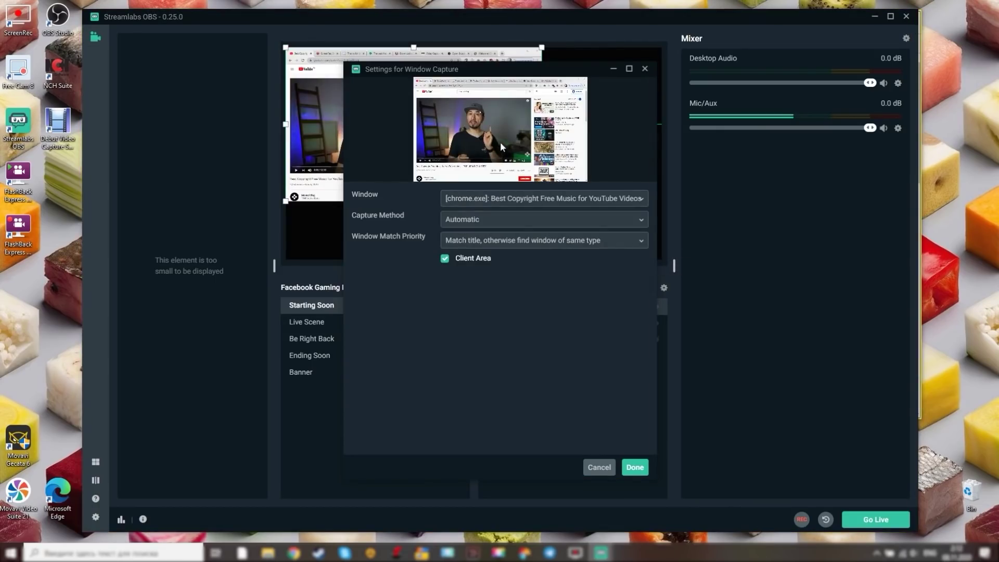
pyautogui.click(634, 467)
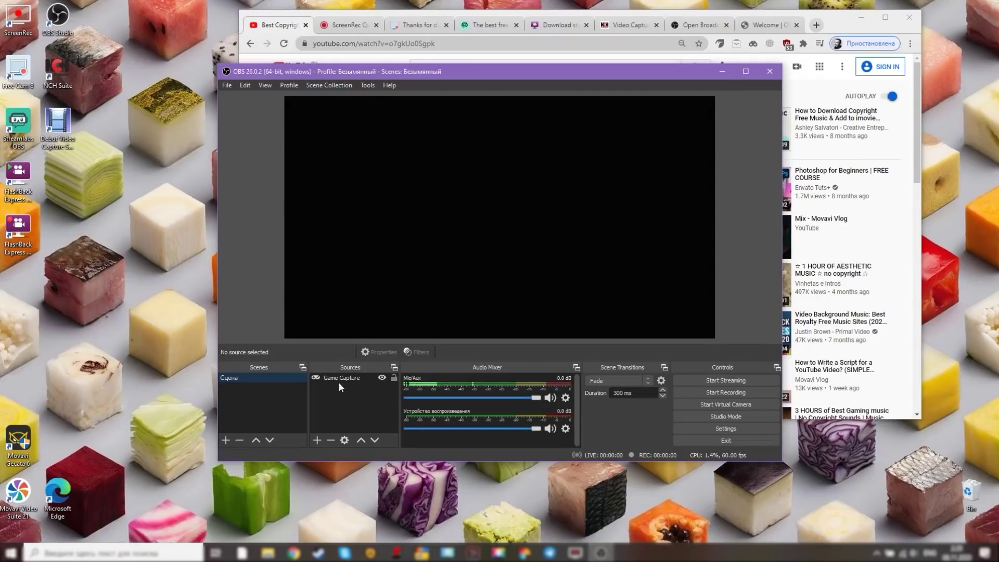
# Add a Window Capture source of the Chrome YouTube window to the OBS Studio scene.
pyautogui.click(317, 440)
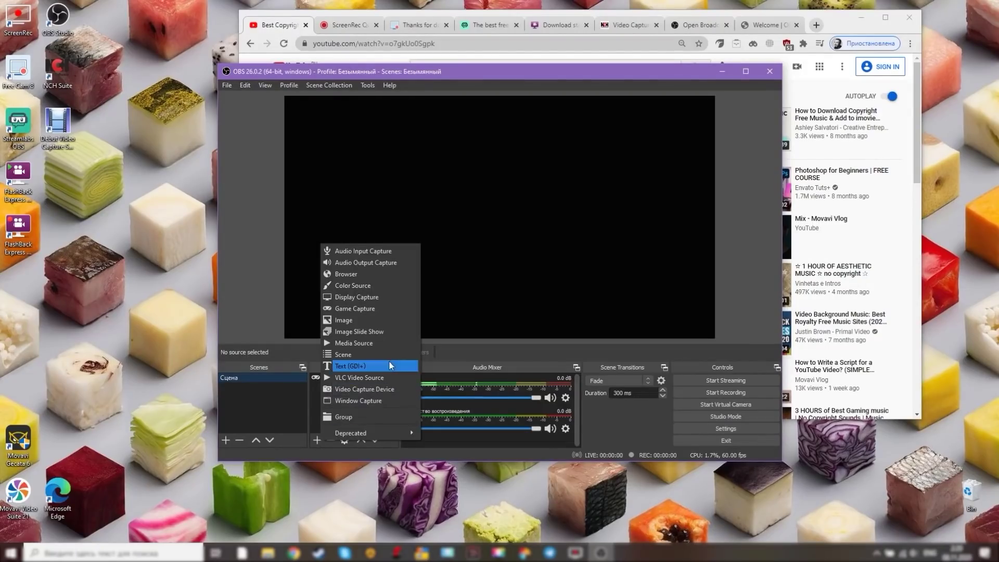
pyautogui.click(394, 401)
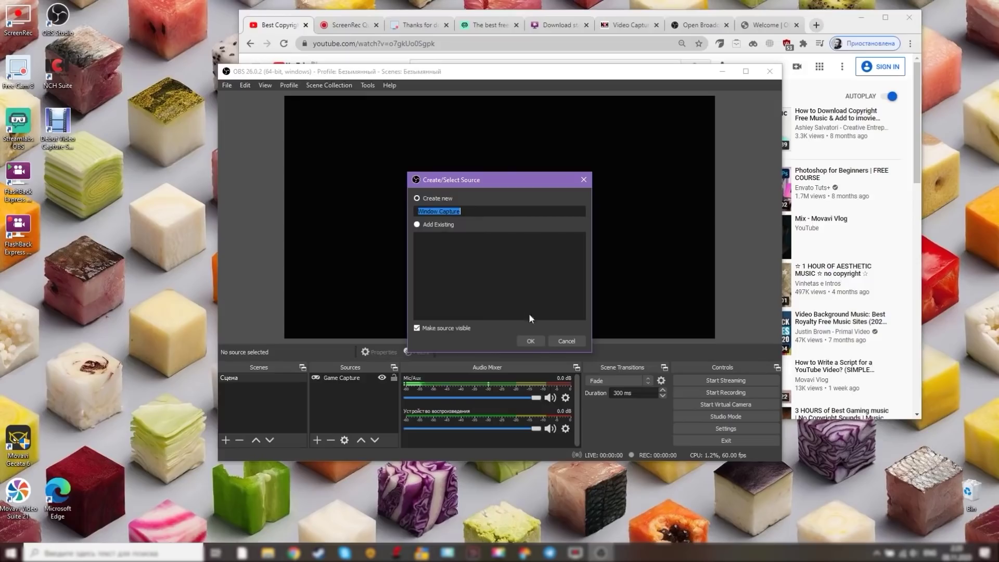
pyautogui.click(530, 341)
pyautogui.moveTo(533, 132); pyautogui.dragTo(533, 130)
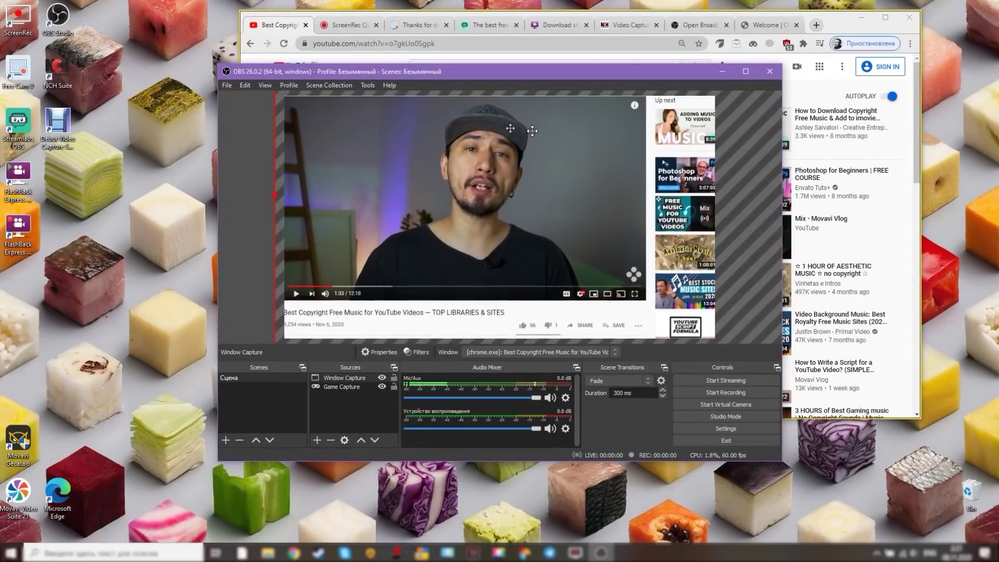
# Start recording the captured window and play the YouTube video in Chrome.
pyautogui.click(566, 398)
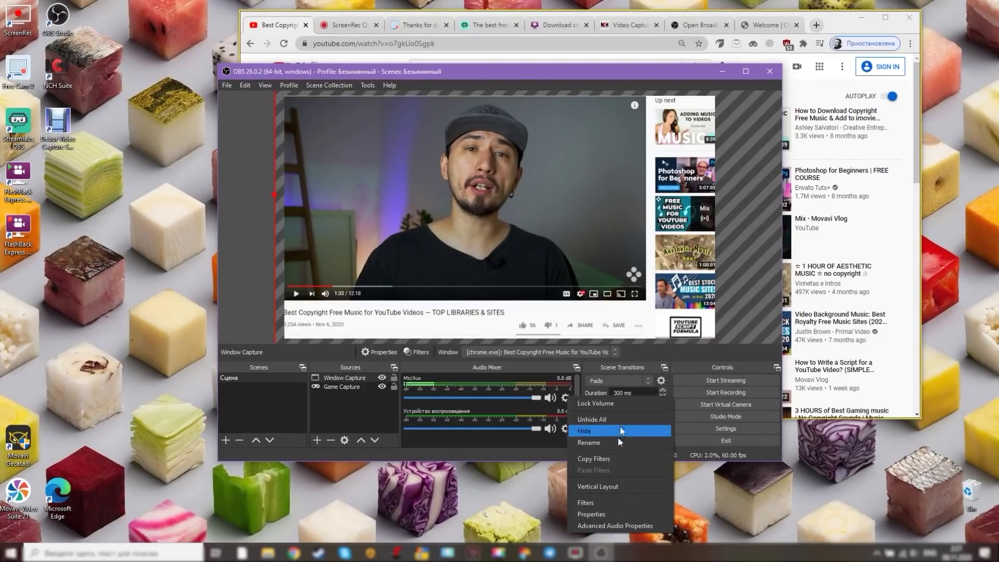
pyautogui.click(723, 346)
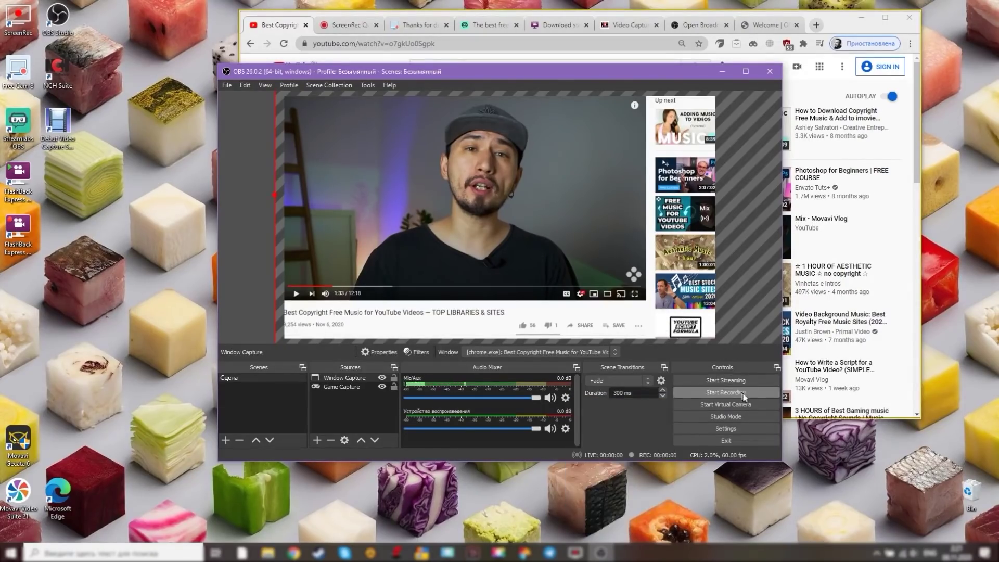
pyautogui.click(757, 404)
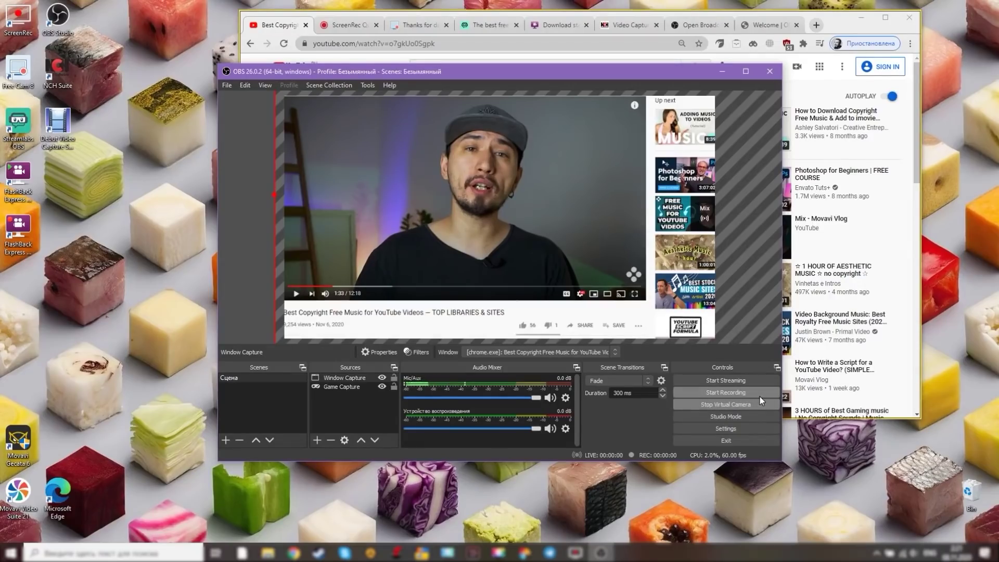
pyautogui.click(759, 402)
pyautogui.click(760, 395)
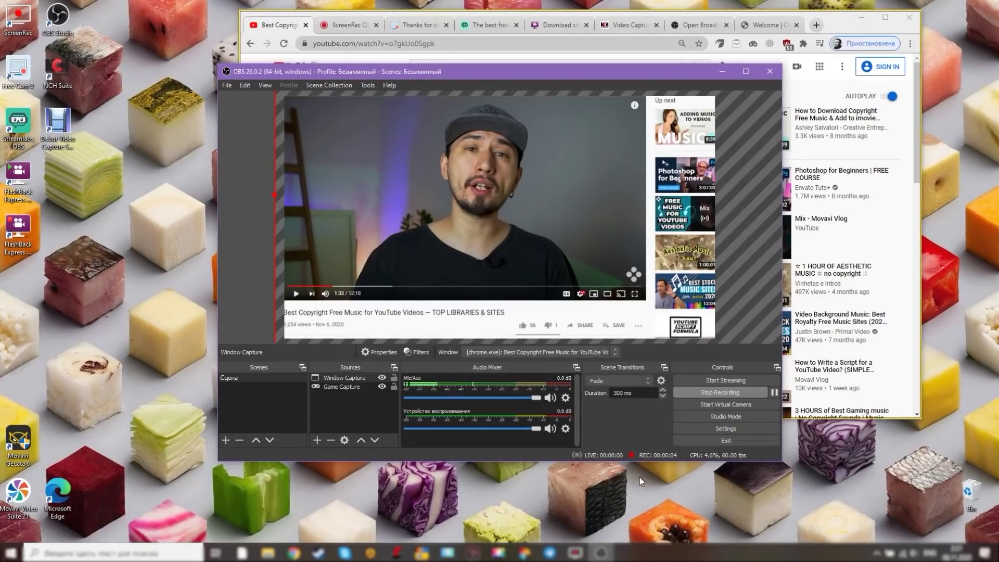
pyautogui.click(879, 158)
pyautogui.click(266, 339)
pyautogui.click(232, 404)
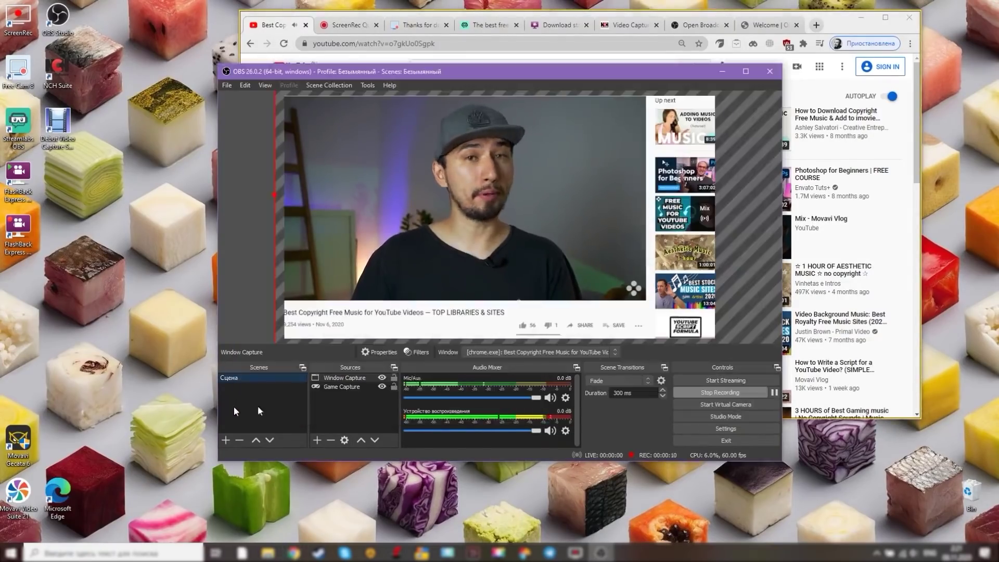